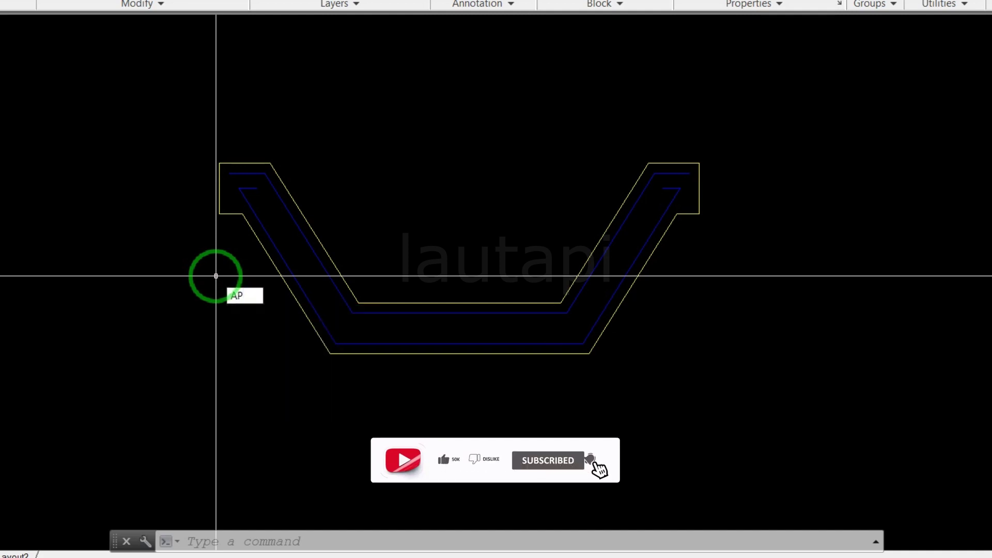
Load the Dstn-bars.lsp application from the Desktop into the drawing session
key("Return")
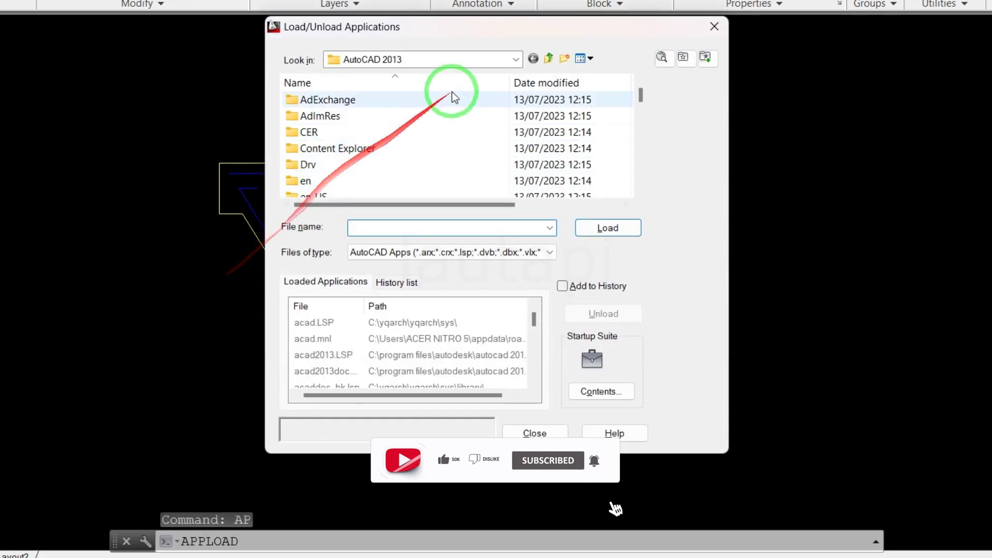
left_click(515, 61)
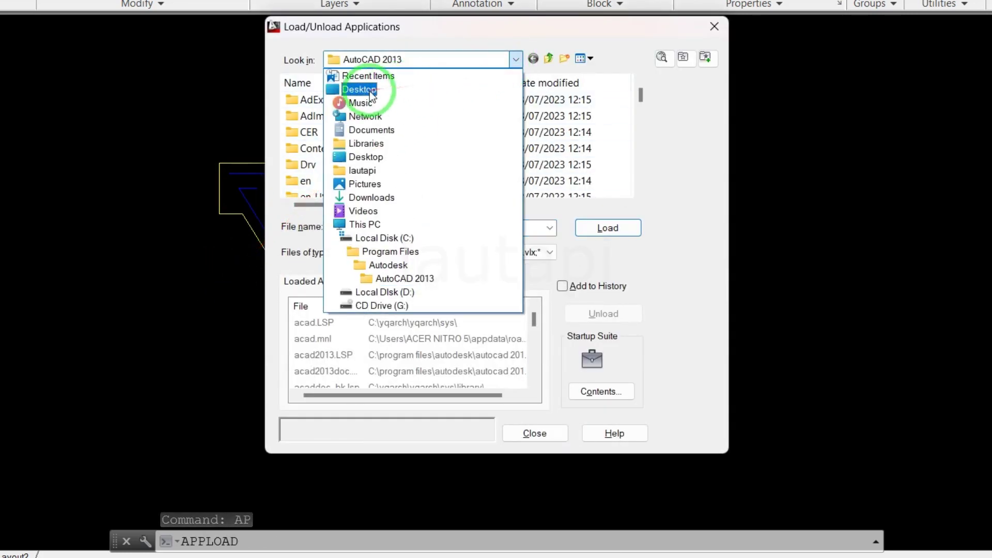
left_click(370, 91)
scroll(357, 155, "down", 1)
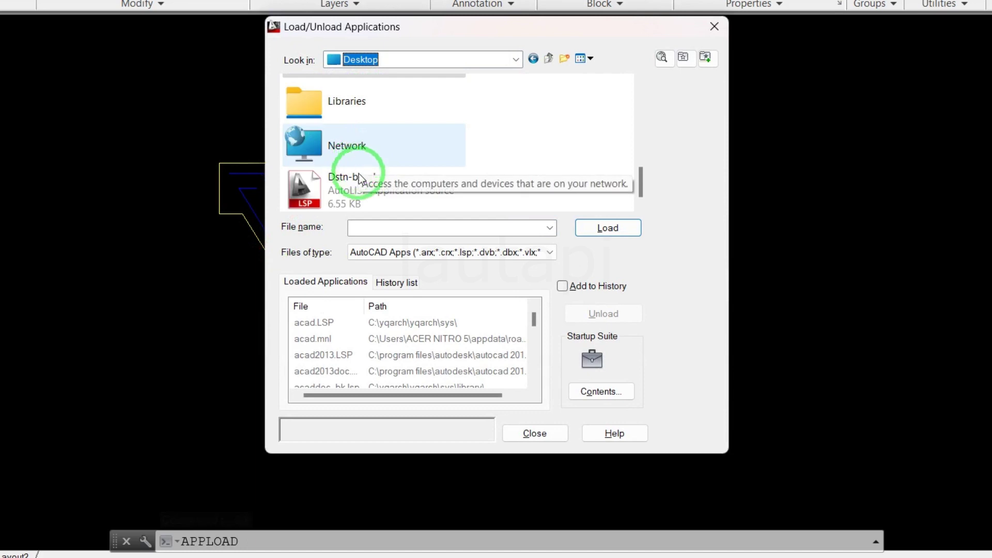
left_click(342, 194)
left_click(603, 229)
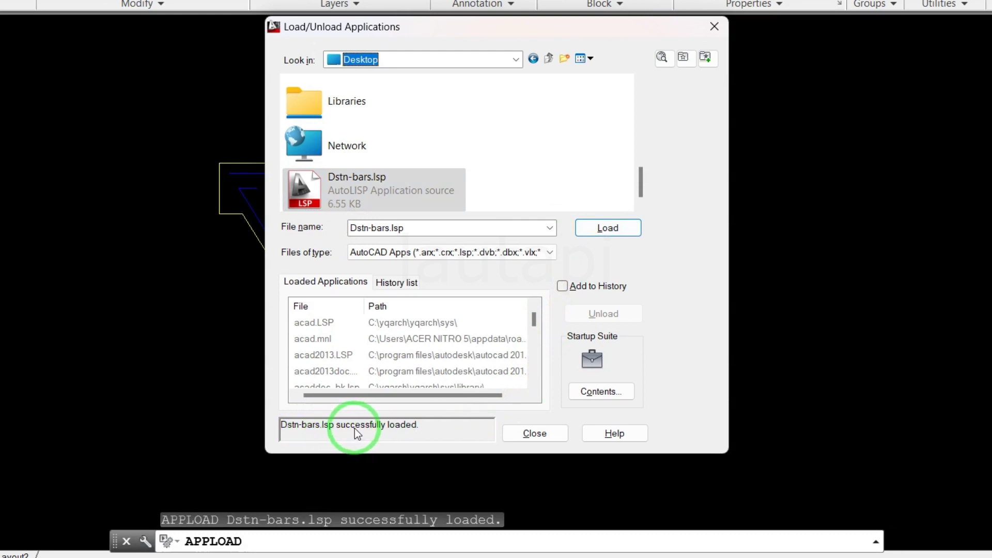
left_click(550, 435)
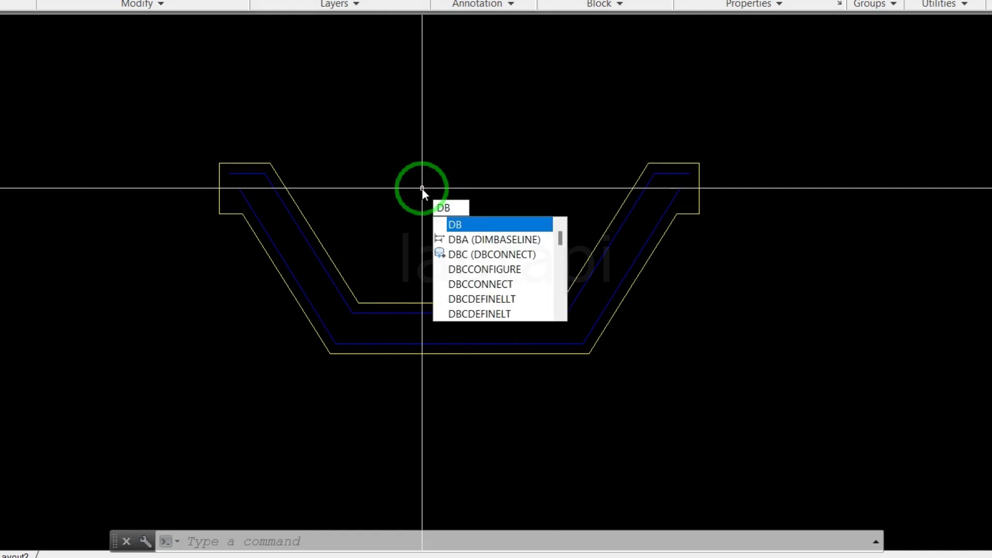
Run the DB command with 0.2 bar spacing along the inner blue reinforcement line's base and both sloping sides
key("Return")
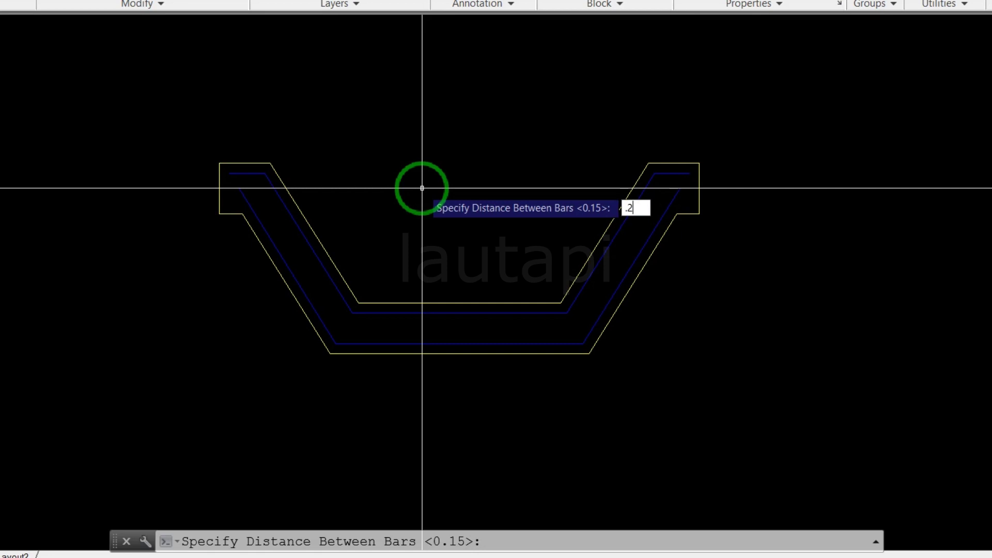
key("Return")
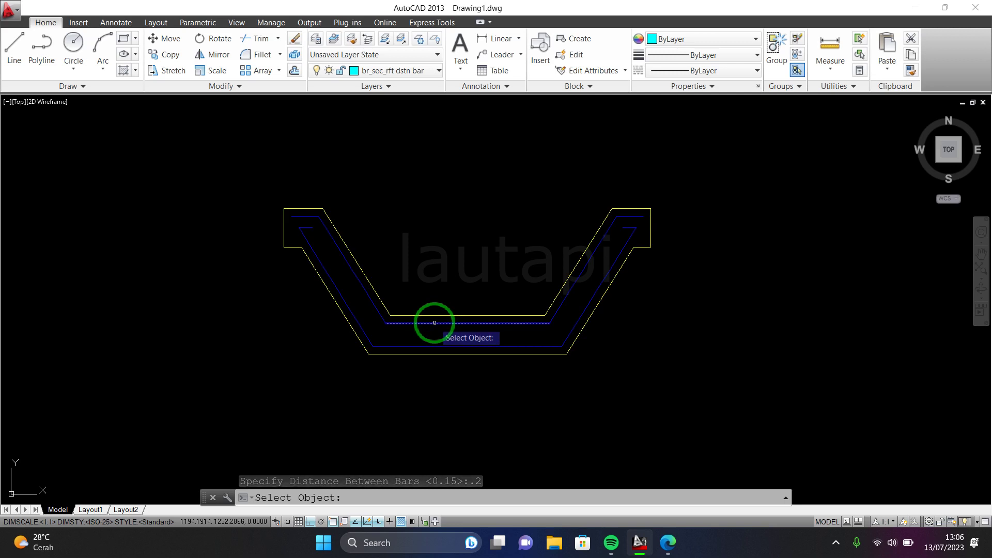
left_click(435, 323)
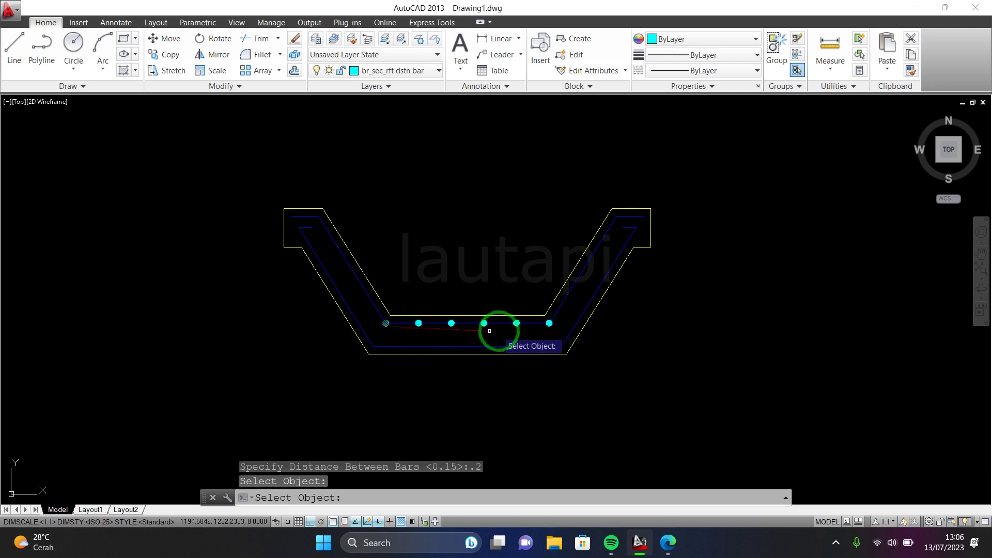
left_click(569, 293)
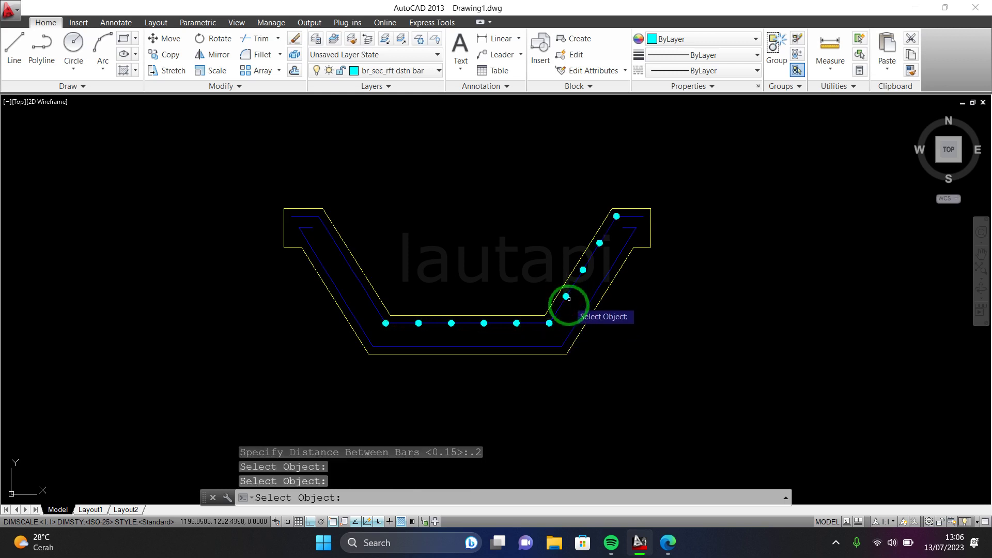
left_click(354, 273)
key("Escape")
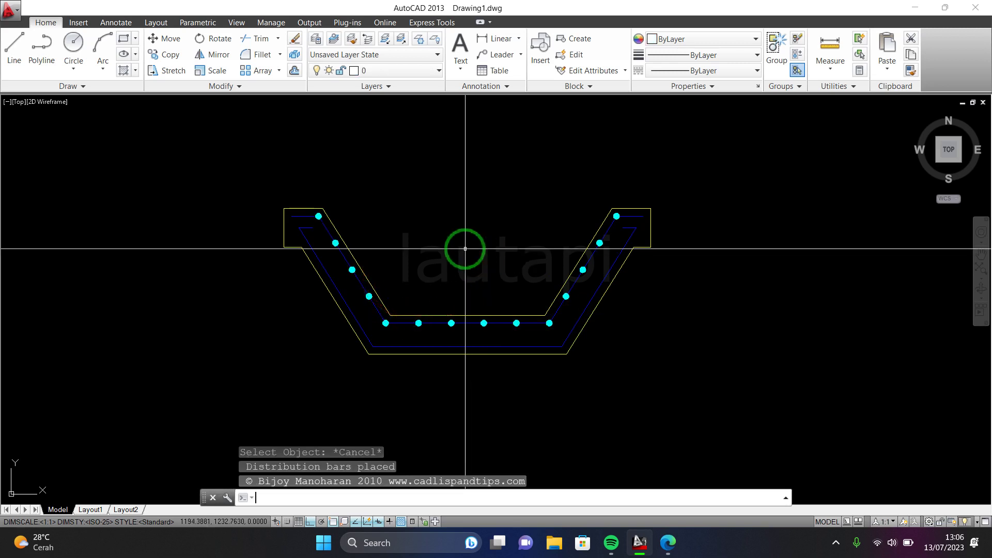
Run the DB command with 0.1 bar spacing along the outer blue reinforcement line's base and both sloping sides
type("db")
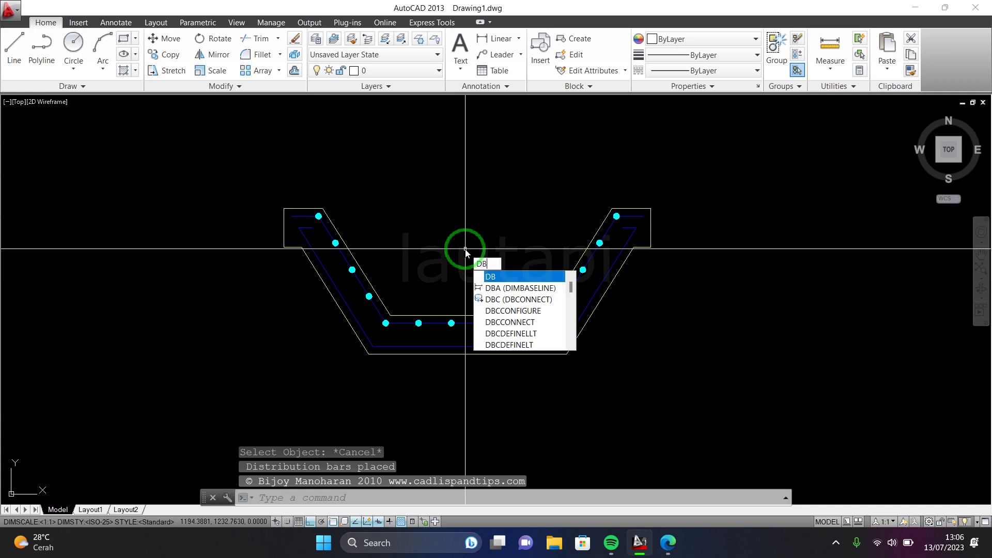
key("Return")
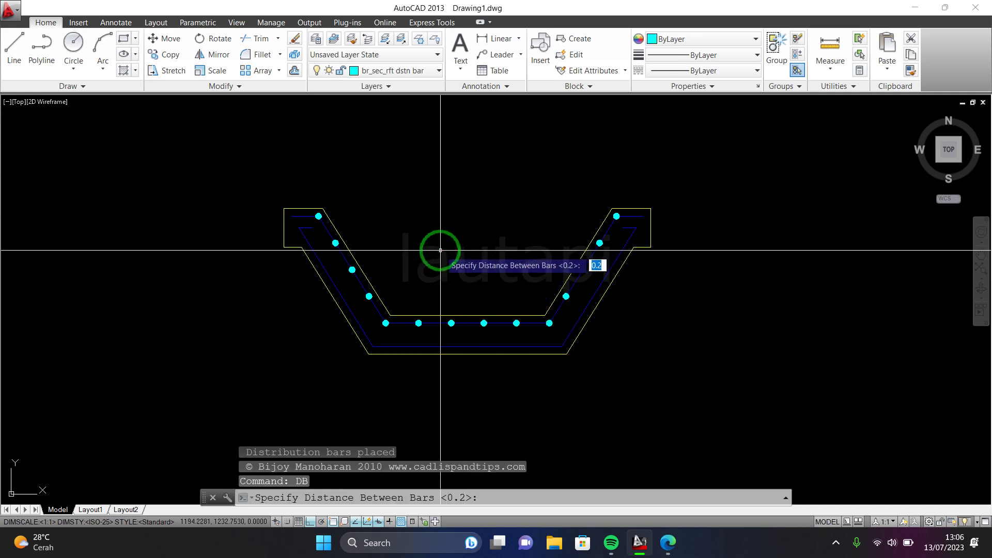
type(".1")
key("Return")
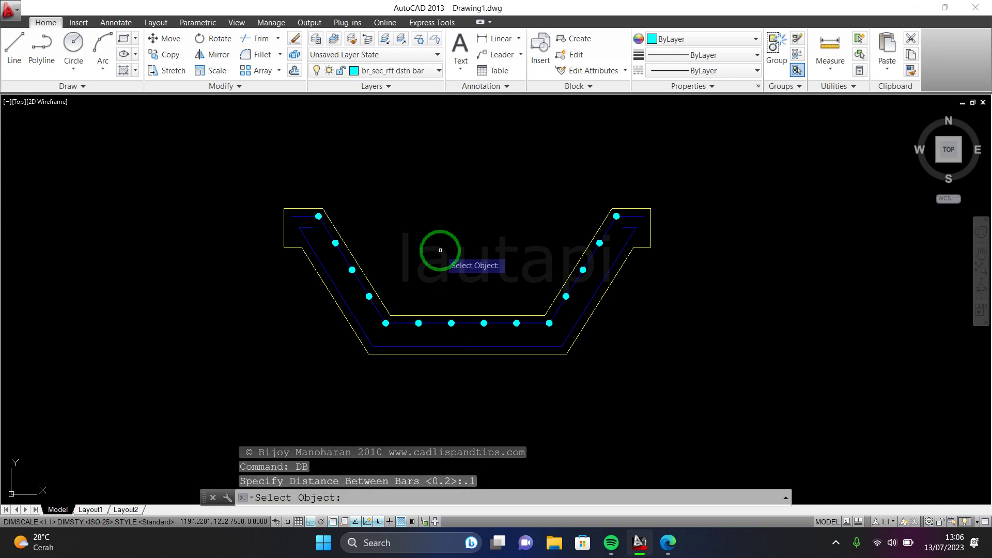
left_click(415, 346)
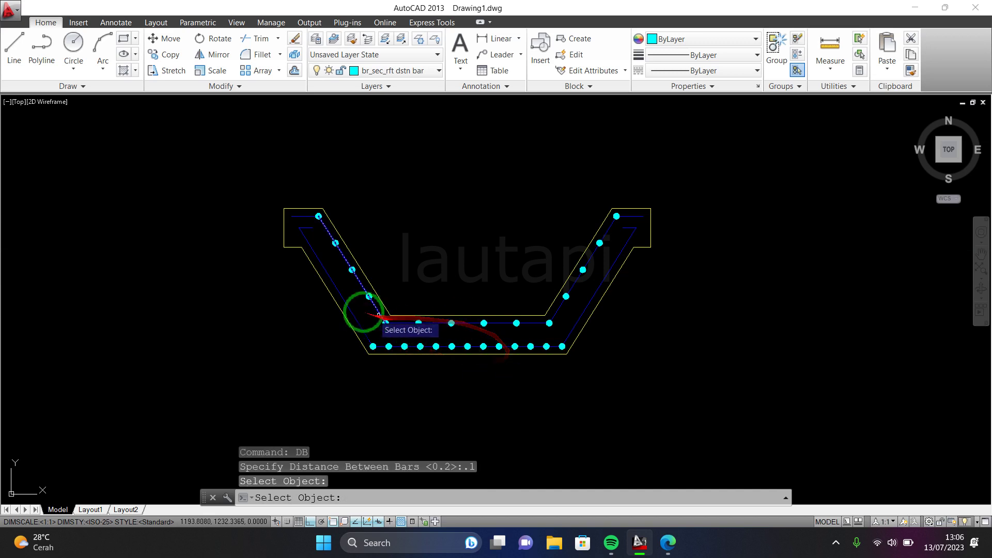
left_click(349, 308)
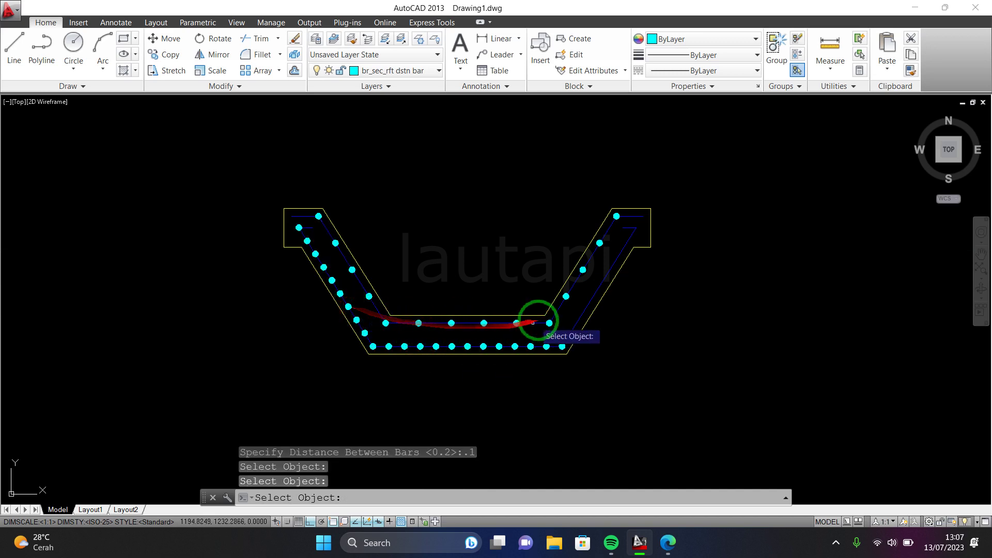
left_click(583, 312)
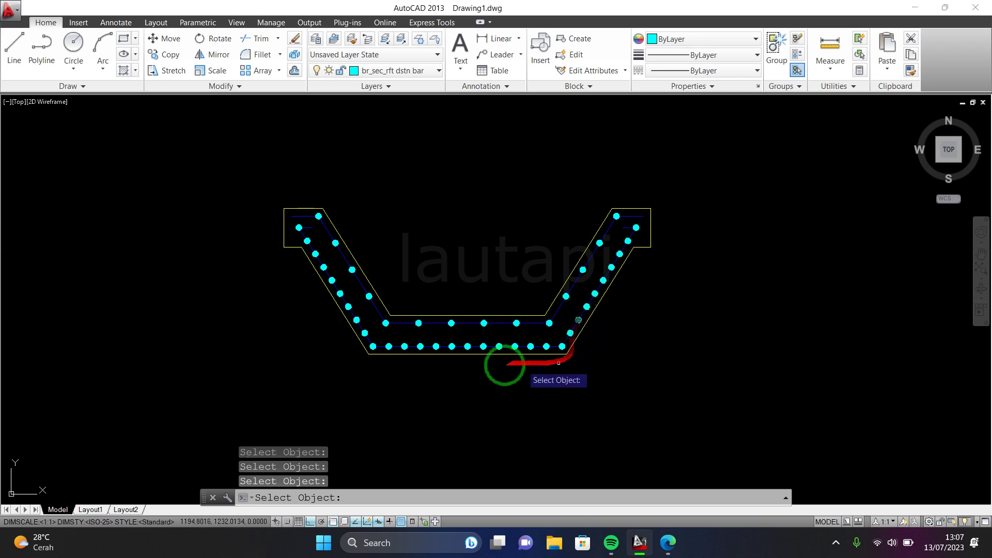
key("Return")
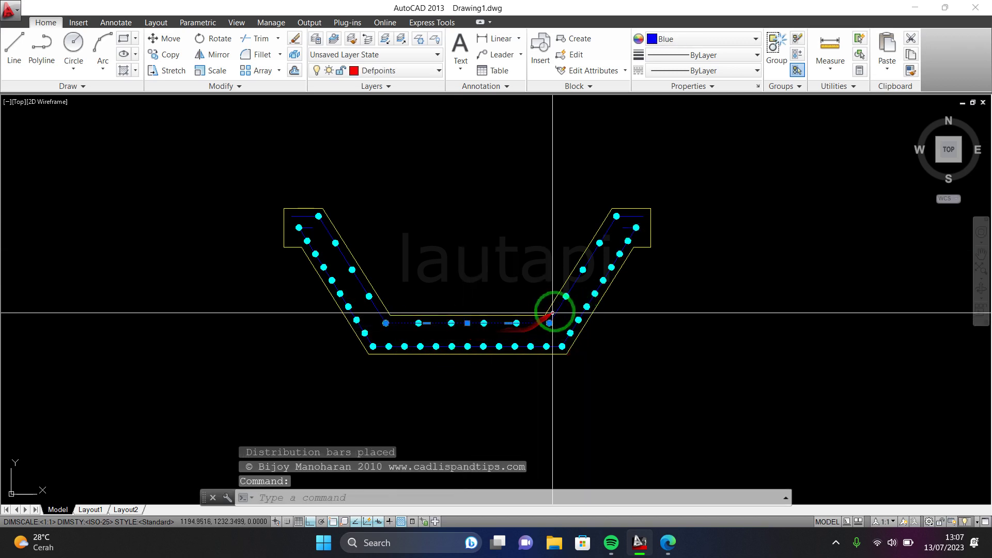
key("Escape")
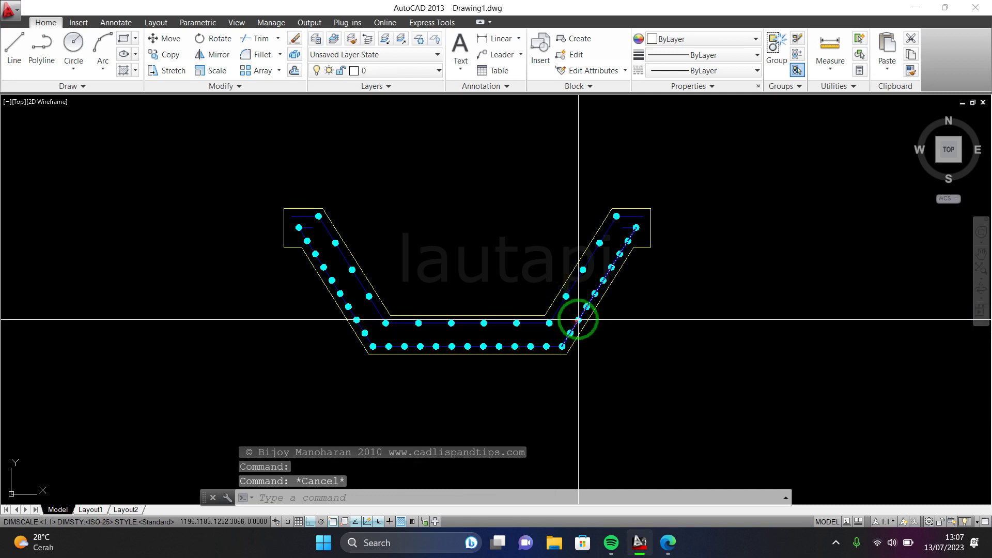
Copy the yellow channel outline horizontally to the right of the reinforced section
left_click(560, 290)
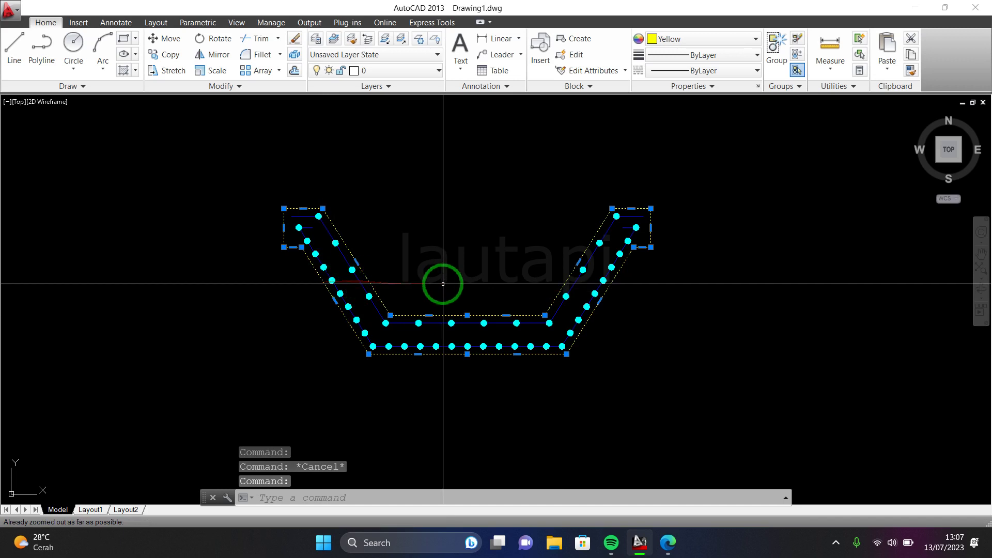
middle_click_drag(441, 284, 306, 288)
type("co")
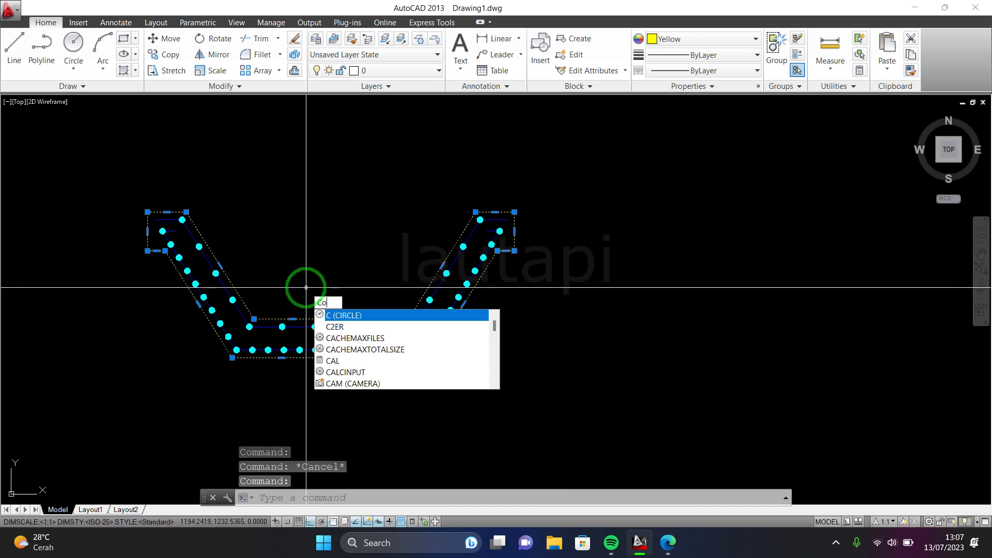
key("Return")
left_click(294, 164)
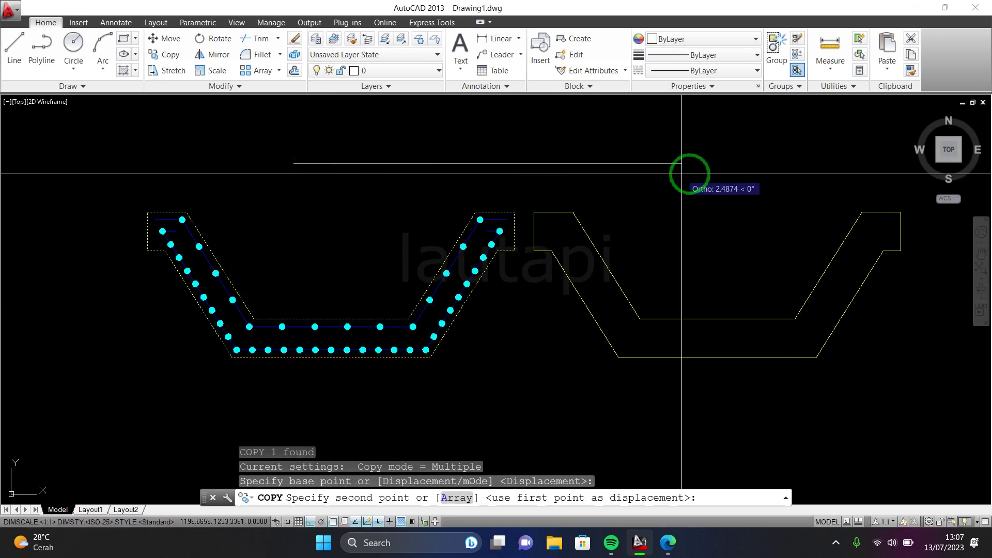
mouse_move(697, 272)
middle_mouse_down()
mouse_move(572, 275)
mouse_move(600, 273)
middle_mouse_up()
key("Escape")
Offset the copied yellow outline inward by 0.05
left_click(560, 287)
left_click(542, 309)
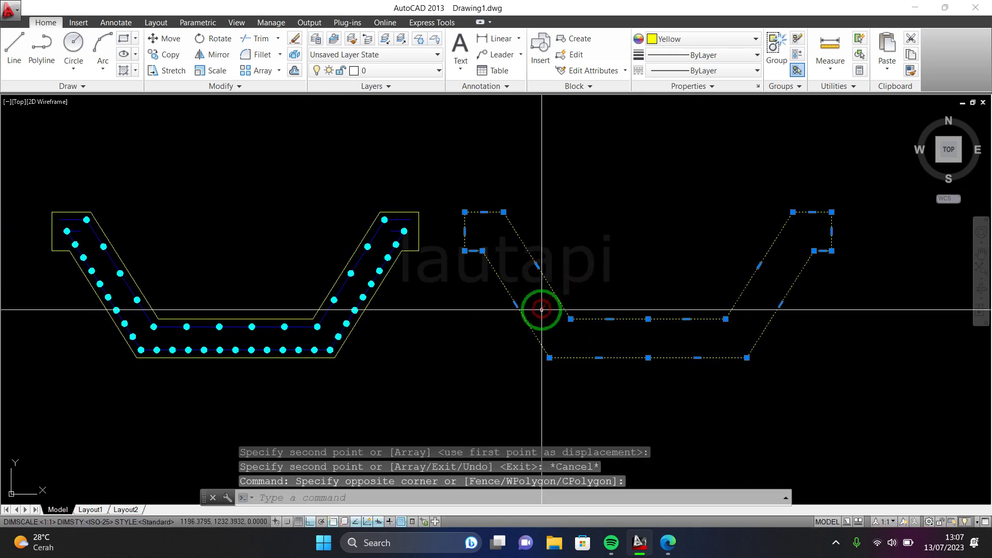
key("Return")
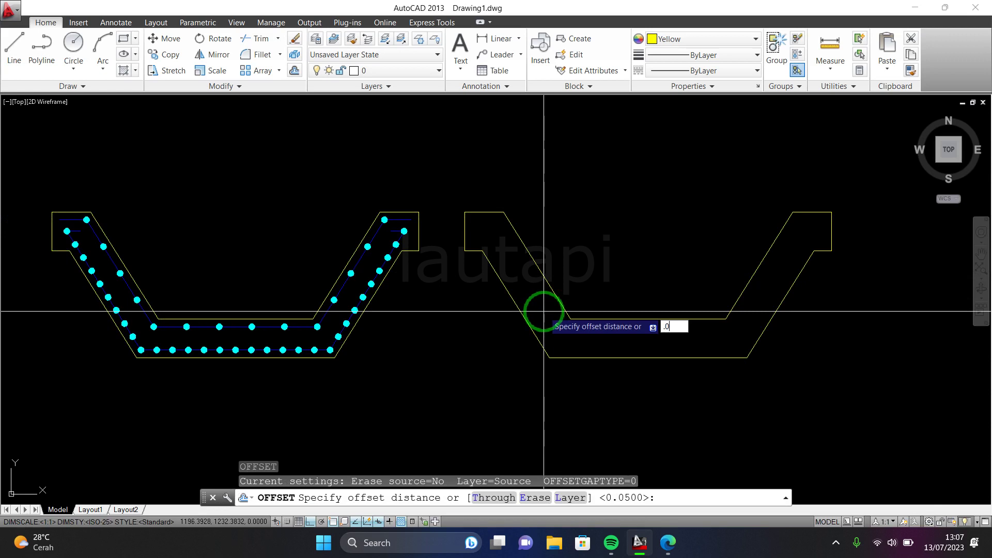
key("Return")
left_click(546, 311)
left_click(538, 312)
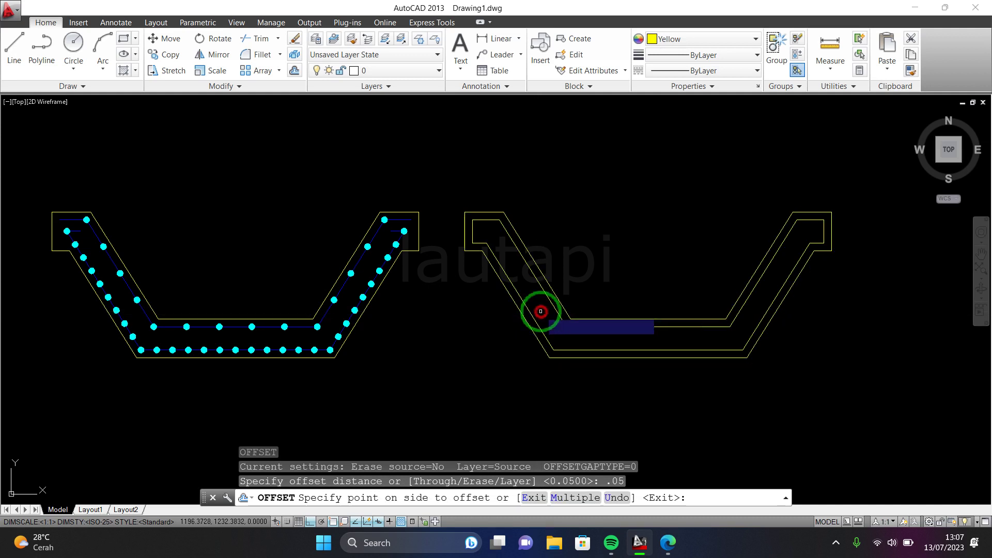
key("Escape")
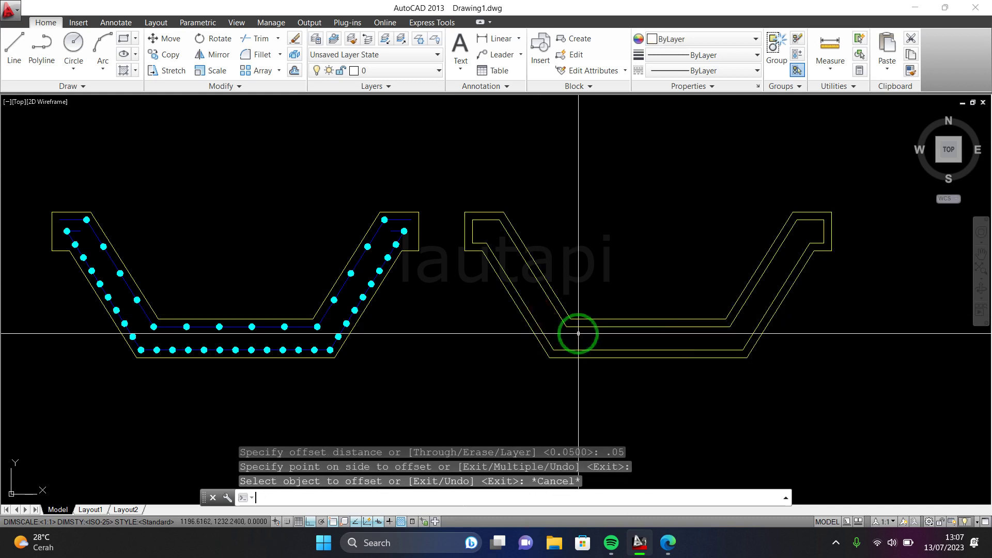
Change the color of the offset inner polyline to Cyan
left_click(580, 327)
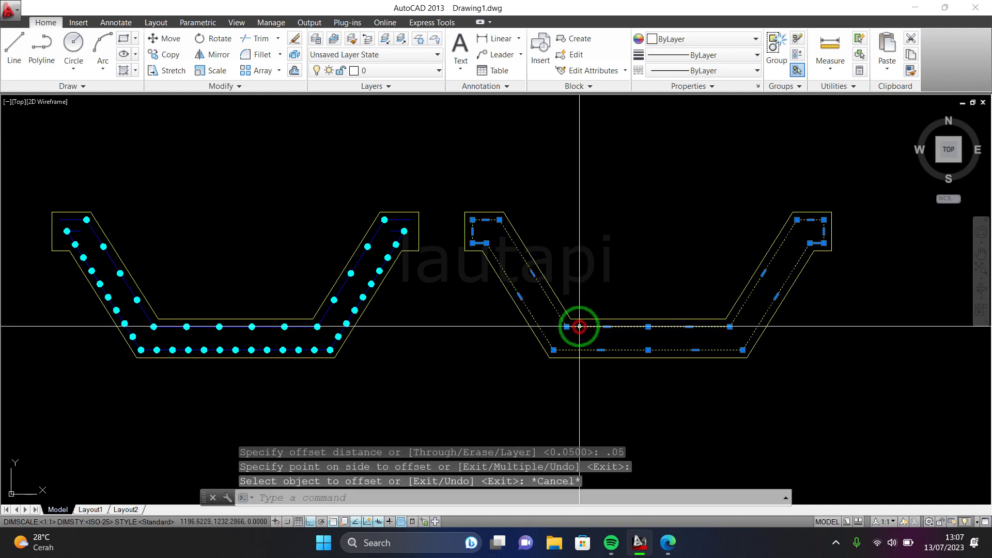
left_click(708, 39)
left_click(709, 134)
key("Escape")
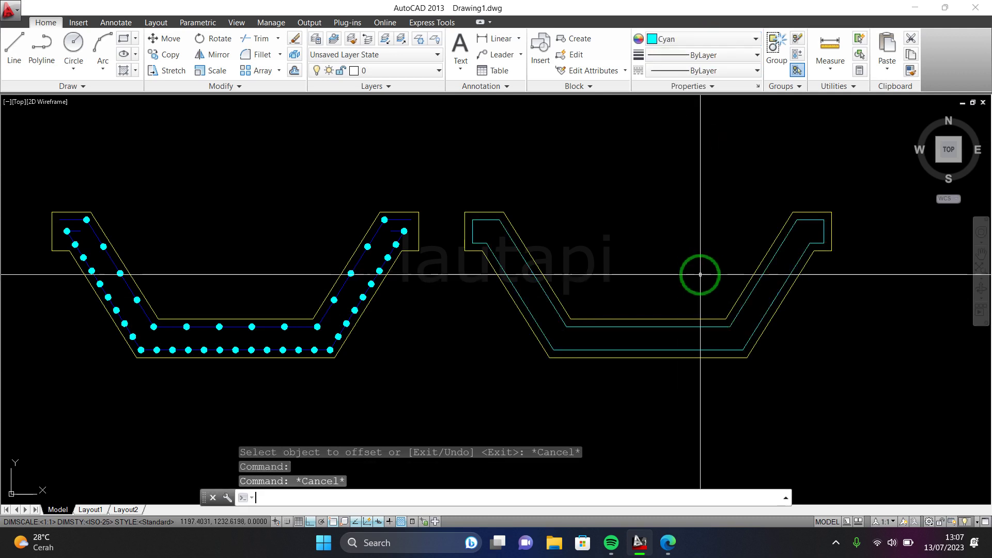
Run the DB command with 0.15 bar spacing along the whole closed cyan polyline in the copied section
mouse_move(689, 275)
middle_mouse_down()
mouse_move(625, 281)
mouse_move(661, 266)
middle_mouse_up()
left_click(470, 222)
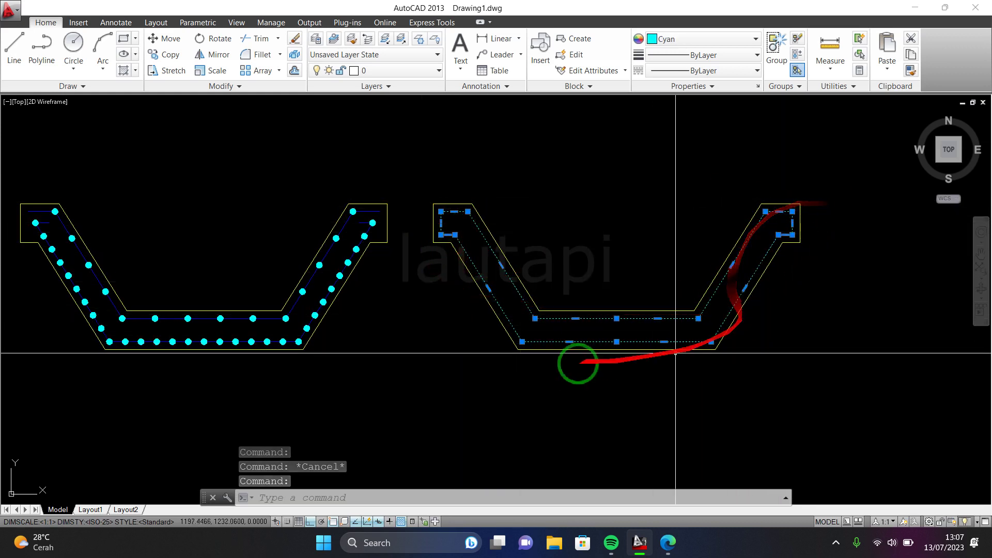
key("Escape")
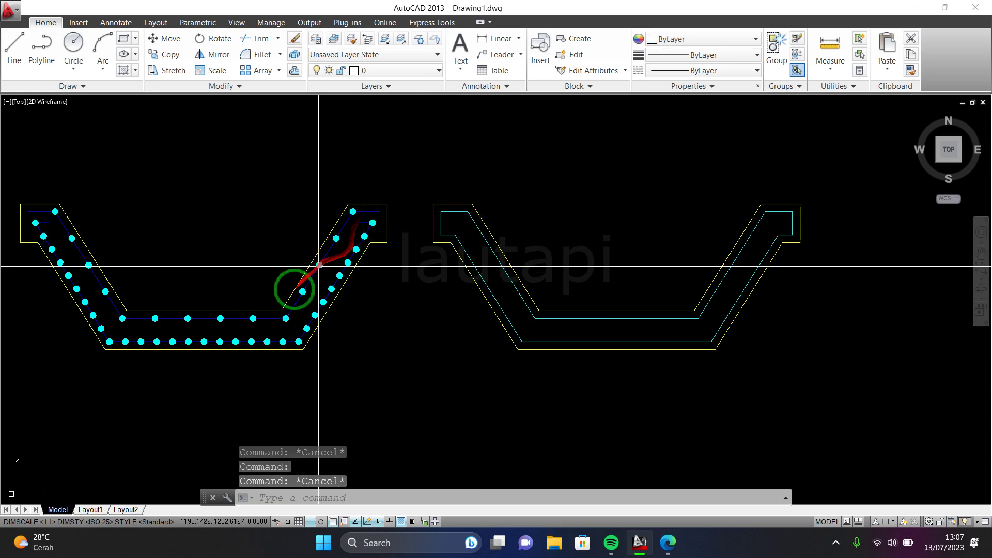
mouse_move(598, 307)
middle_mouse_down()
mouse_move(587, 304)
mouse_move(598, 304)
middle_mouse_up()
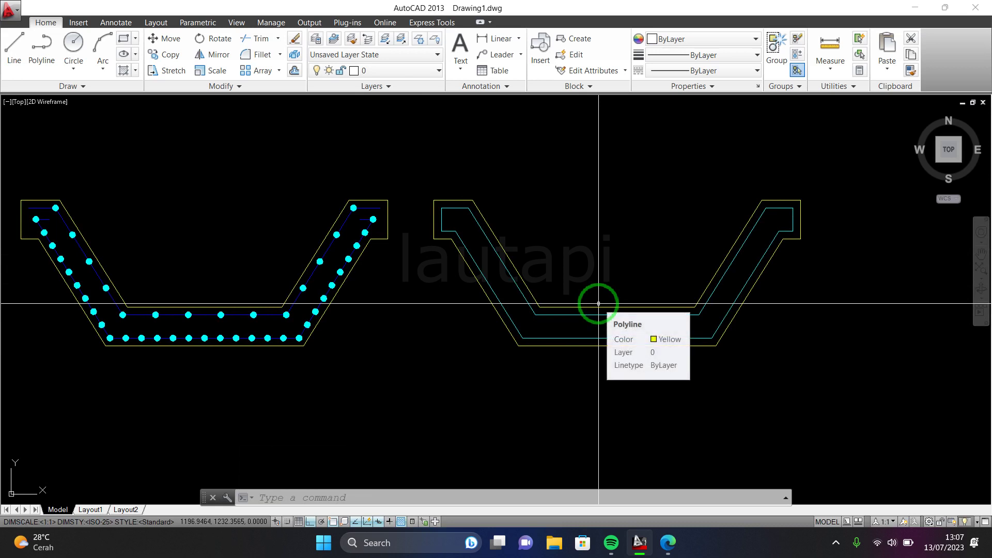
key("Return")
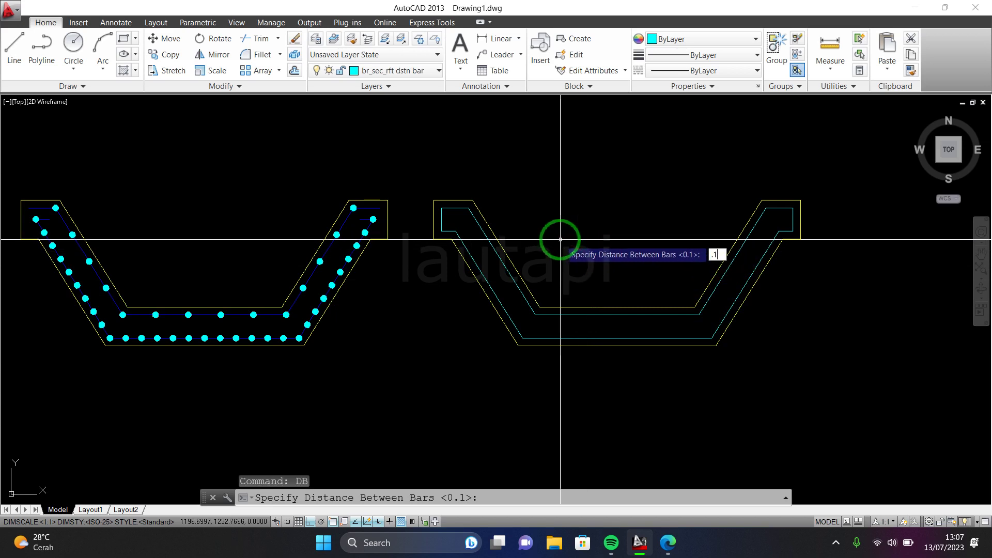
key("Return")
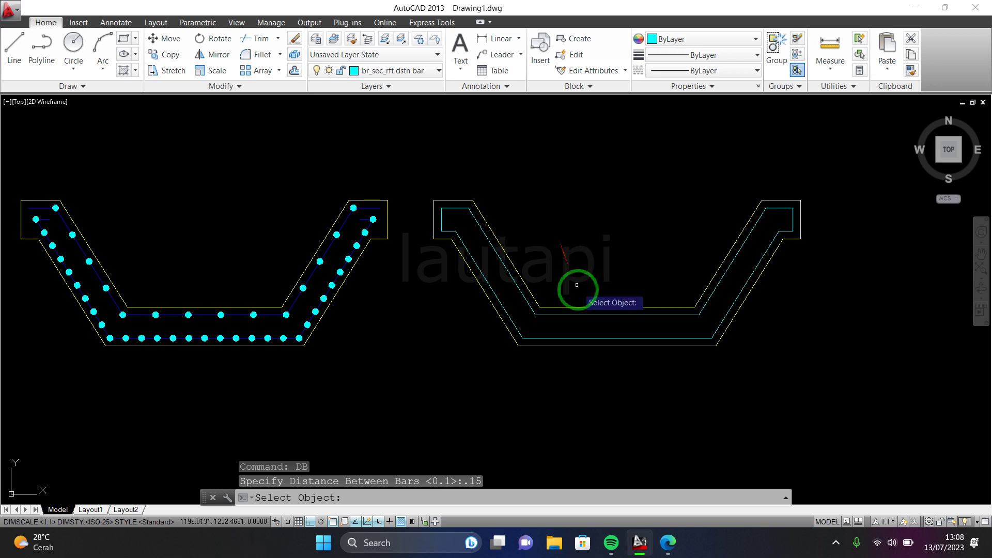
left_click(583, 313)
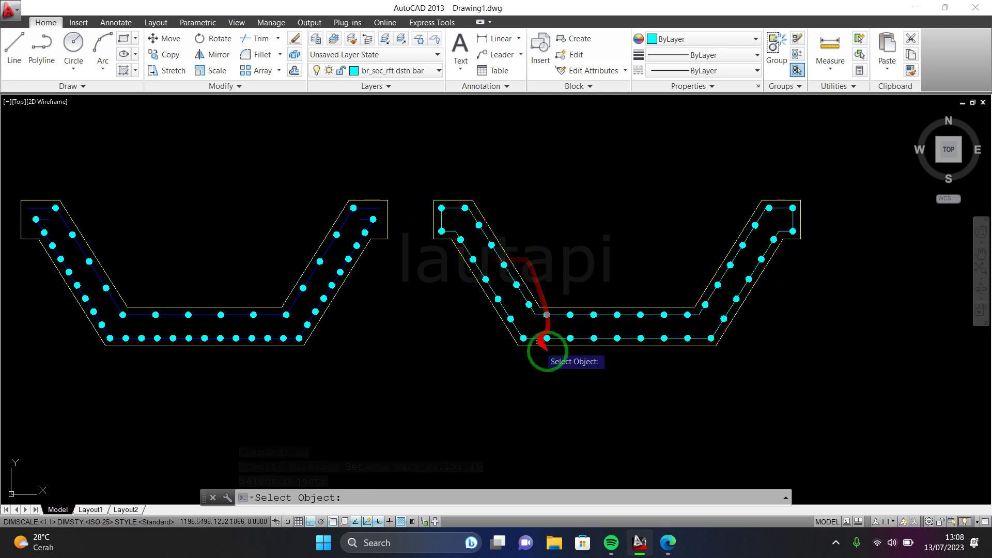
middle_click_drag(620, 279, 674, 267)
key("Escape")
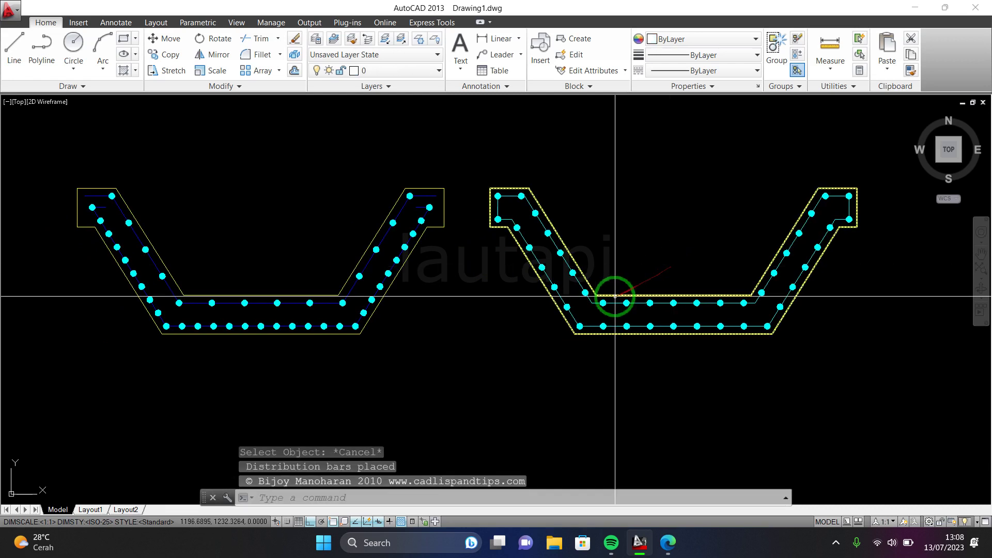
Inspect the bars along the copied section's cyan polyline up close and compare both sections side by side
scroll(620, 264, "up", 2)
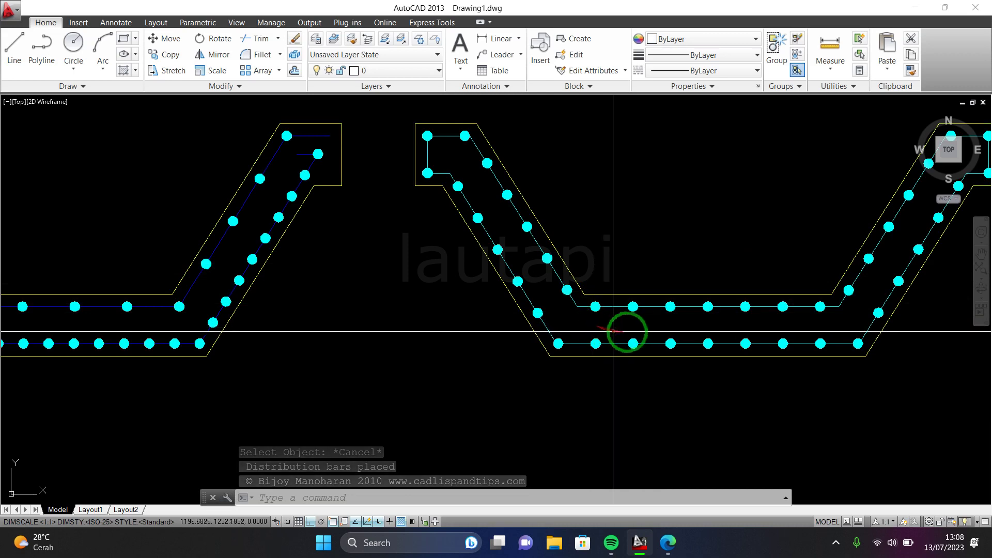
scroll(679, 323, "up", 8)
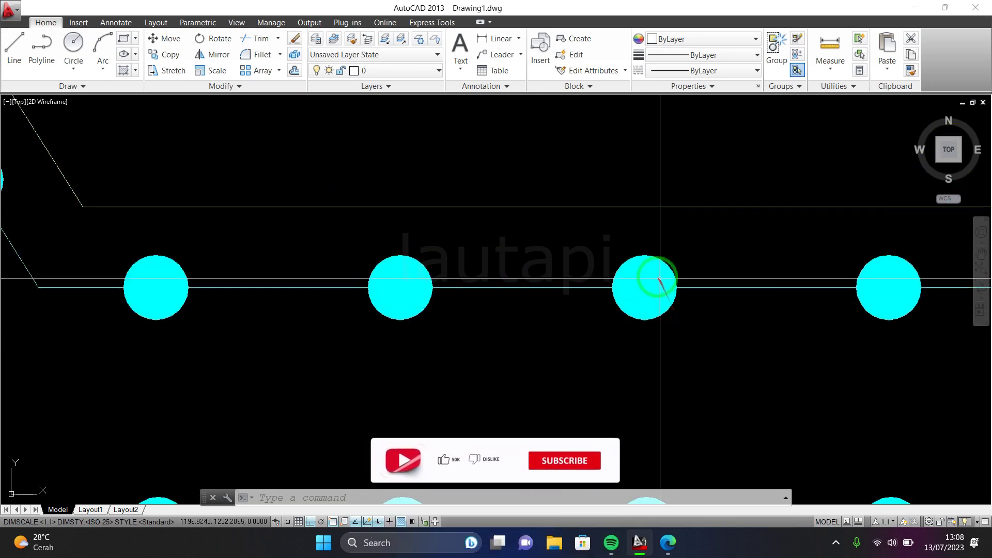
scroll(615, 287, "down", 8)
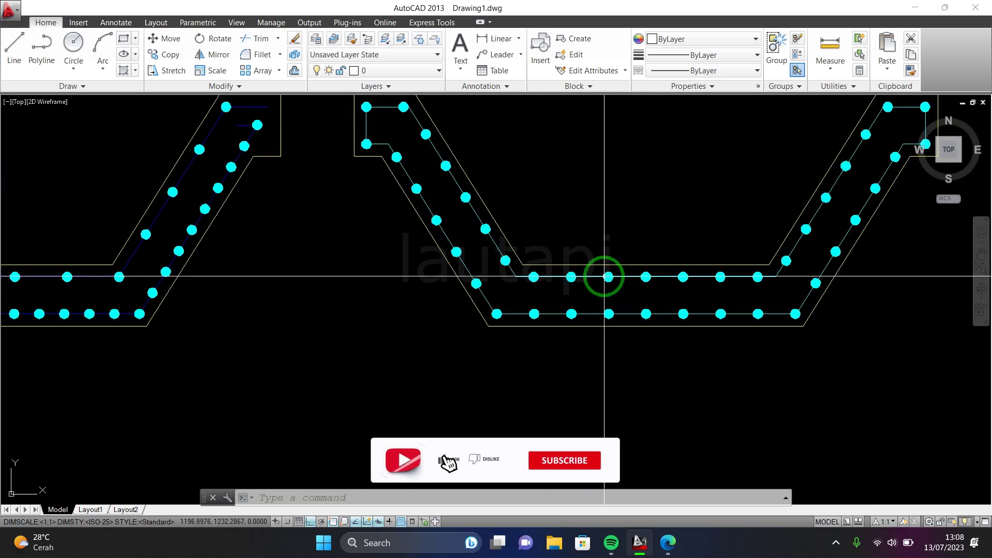
middle_click_drag(598, 274, 602, 302)
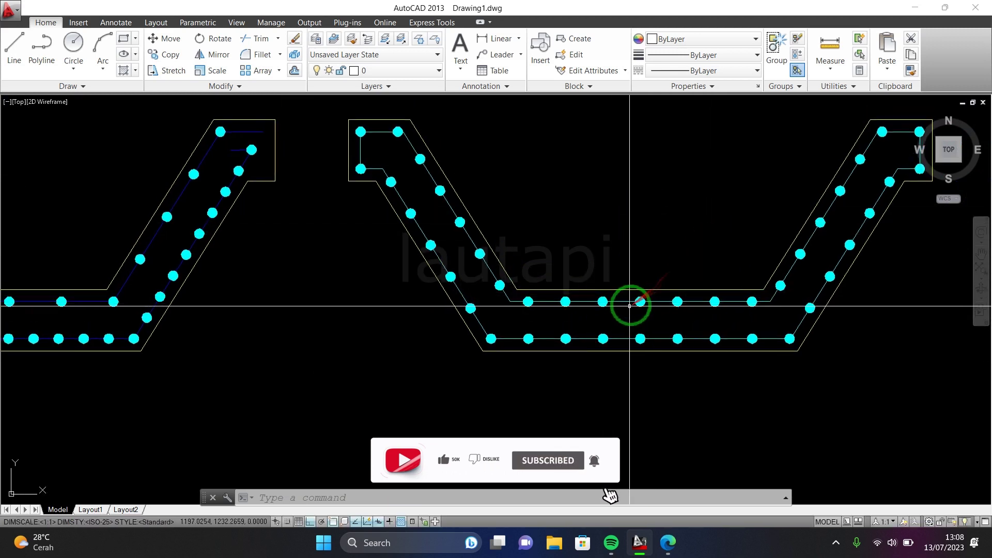
scroll(678, 253, "down", 3)
middle_click_drag(606, 250, 630, 262)
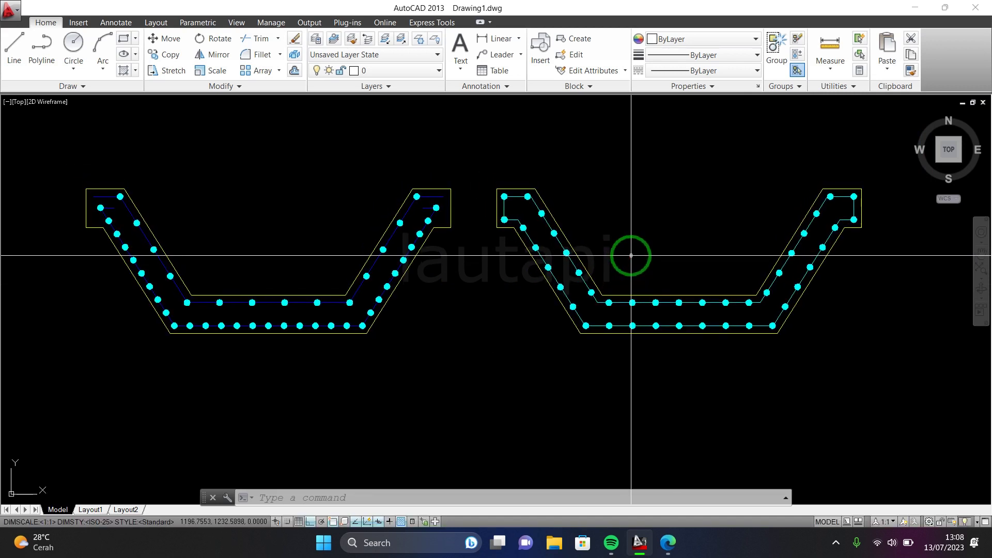